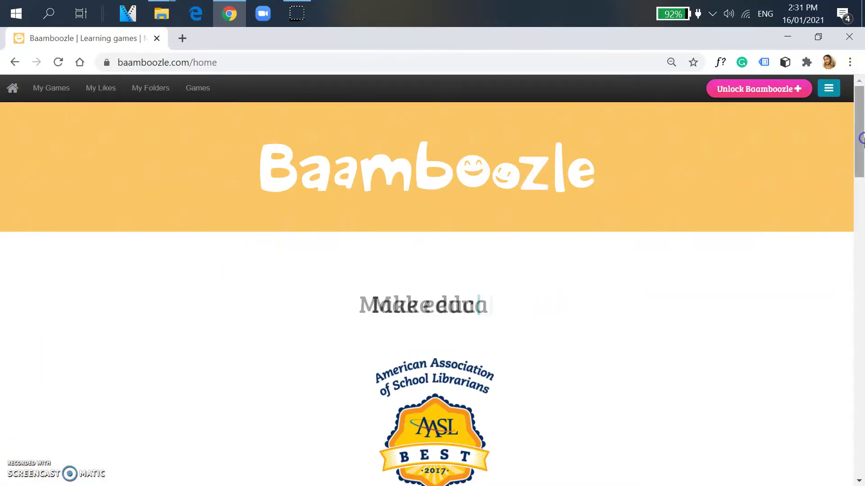
Scroll the Baamboozle home page and reach the sign-in page with credentials pre-filled.
scroll(860, 171, "down", 1)
mouse_move(861, 171)
left_mouse_down()
mouse_move(861, 242)
mouse_move(861, 225)
left_mouse_up()
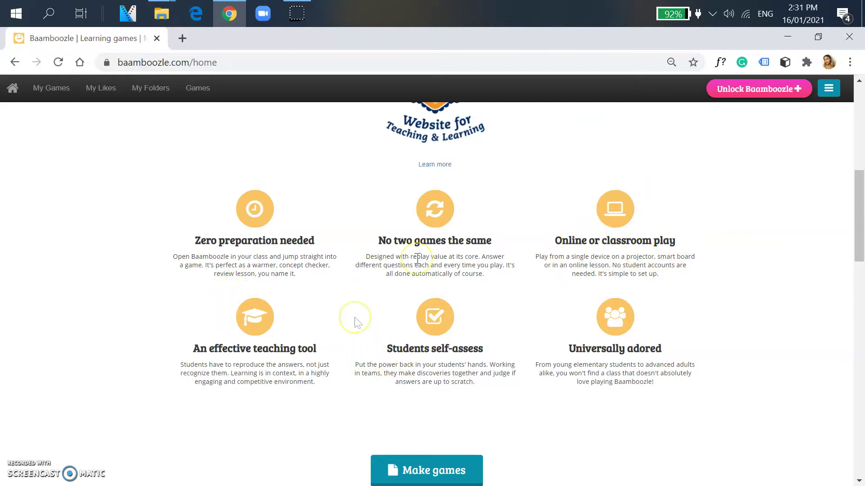
left_click_drag(860, 201, 862, 115)
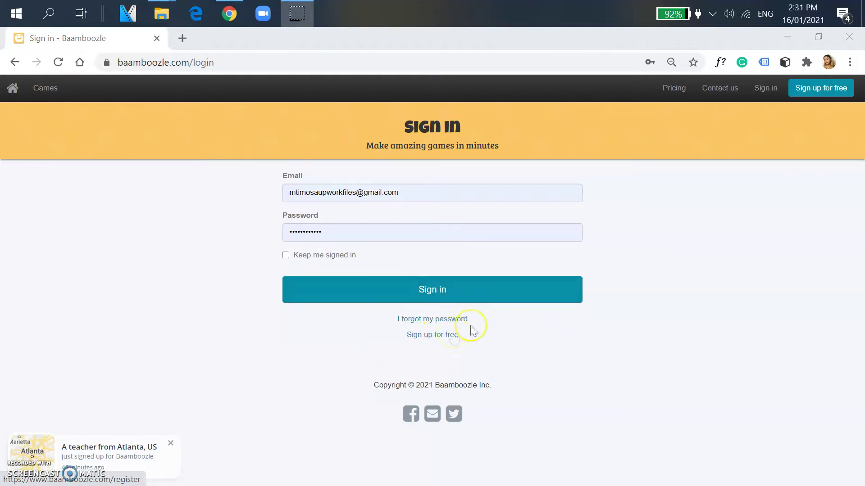
Sign in with the pre-filled credentials and browse the logged-in home page.
left_click(446, 289)
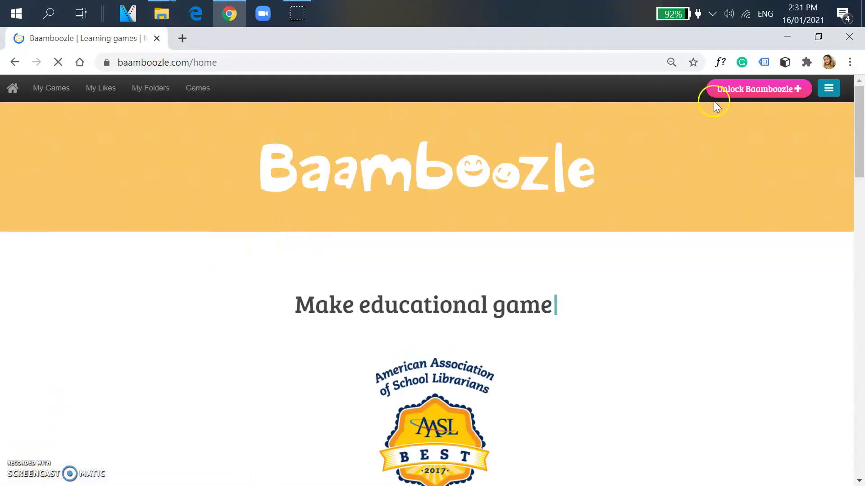
mouse_move(860, 135)
left_mouse_down()
mouse_move(861, 242)
mouse_move(860, 222)
left_mouse_up()
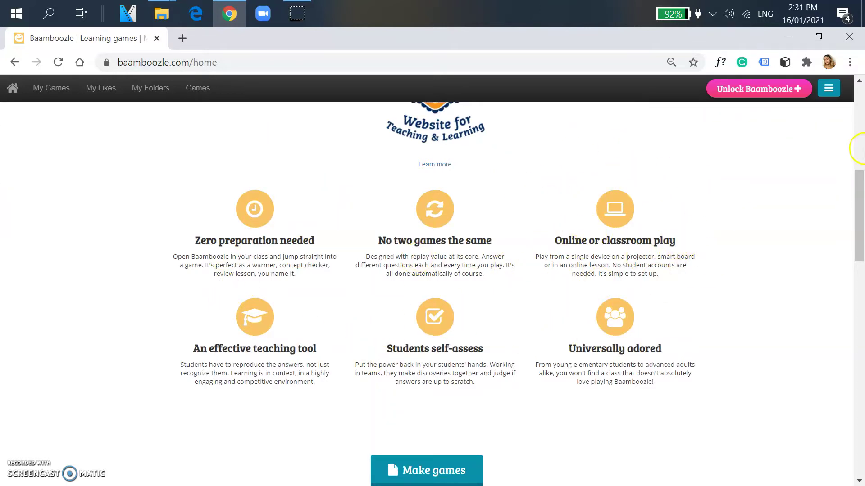
left_click_drag(859, 198, 861, 110)
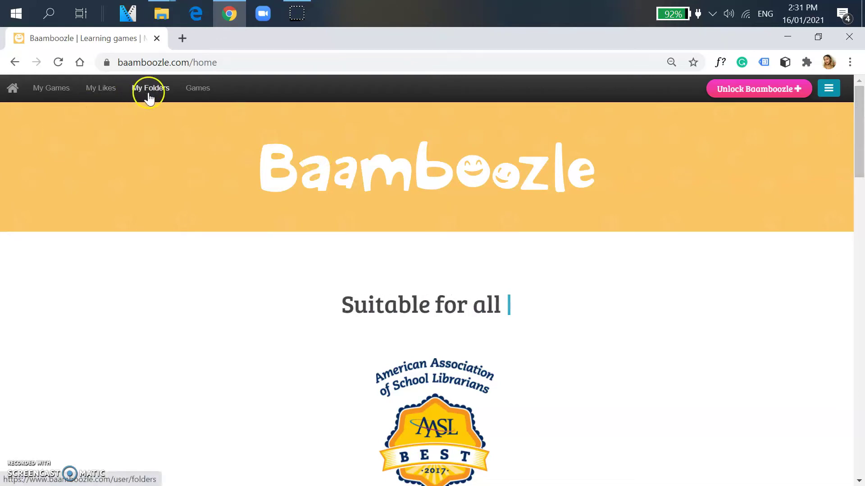
left_click(187, 96)
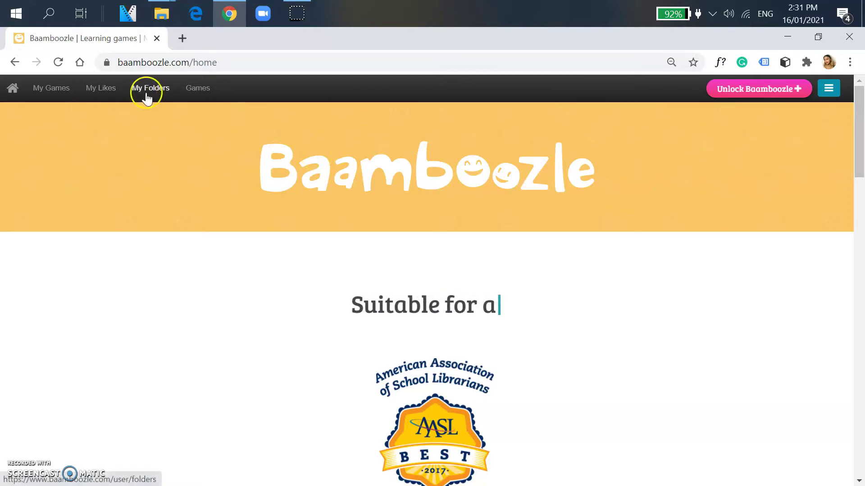
Search the games library for 'Present tense' and bring up the Christmas game's link options.
left_click(186, 95)
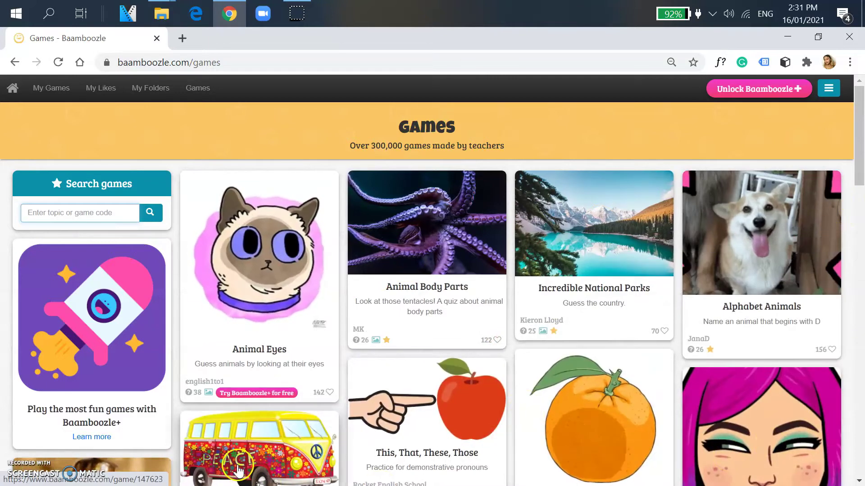
left_click(73, 220)
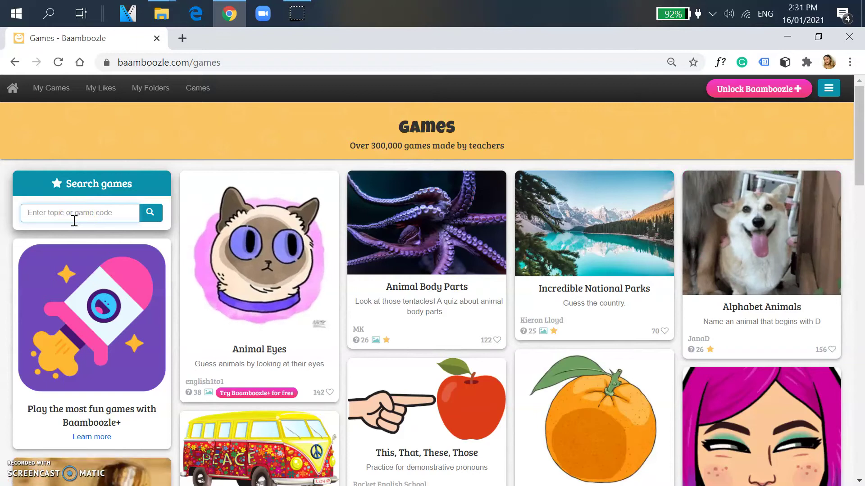
type("P")
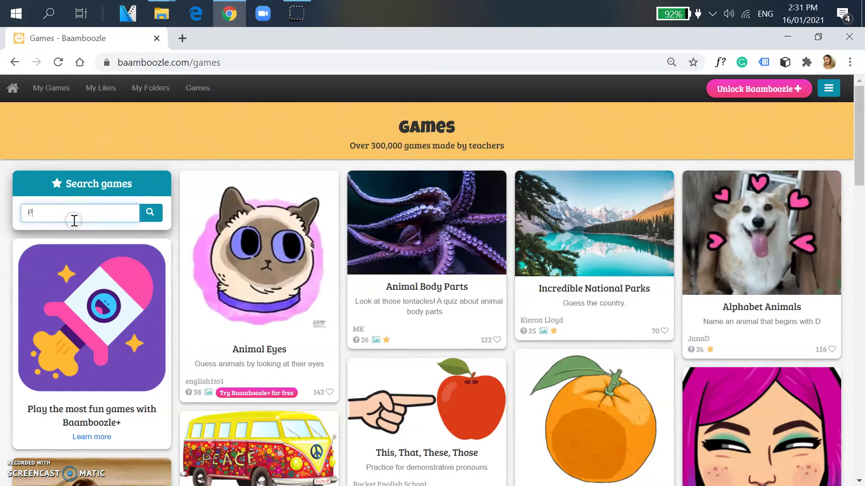
type("resent tens")
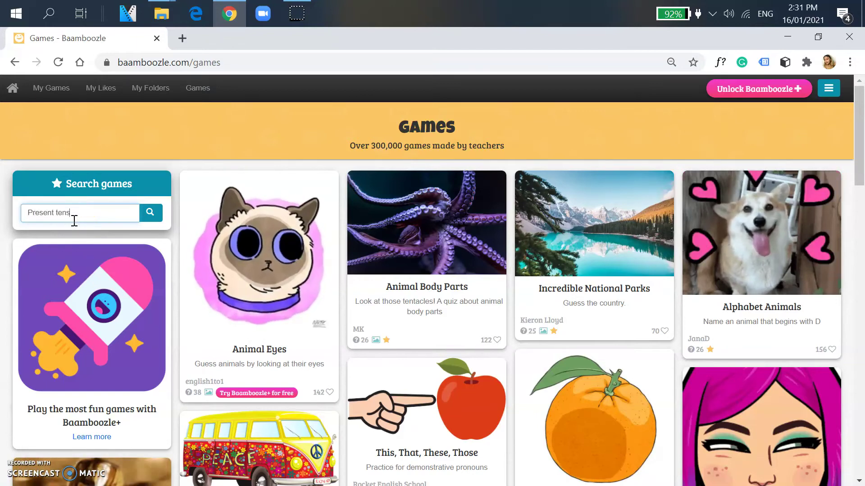
type("e")
key("Return")
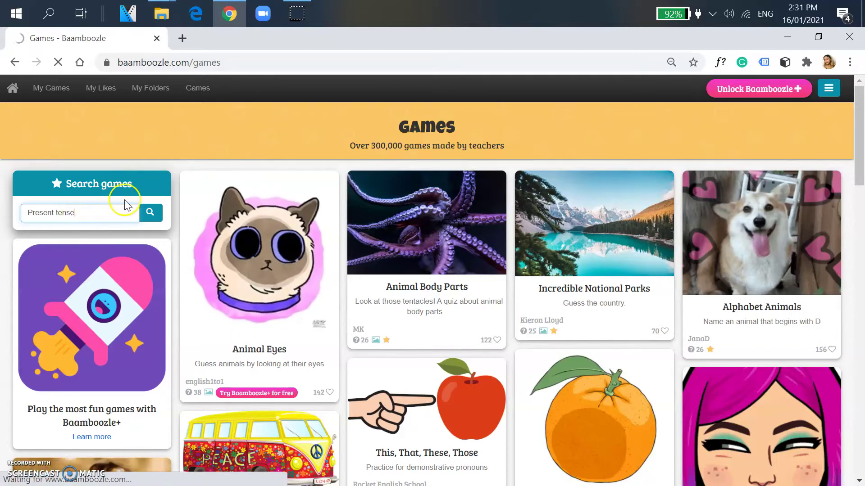
left_click(125, 201)
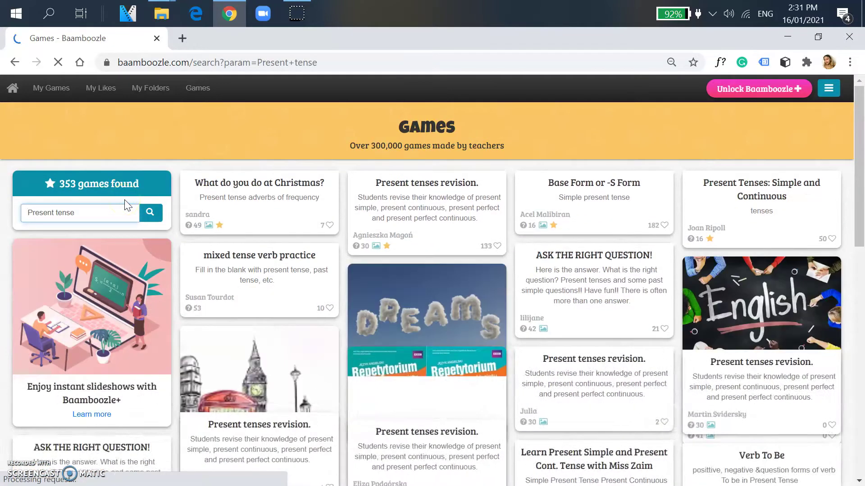
mouse_move(859, 118)
left_mouse_down()
mouse_move(861, 193)
mouse_move(861, 106)
left_mouse_up()
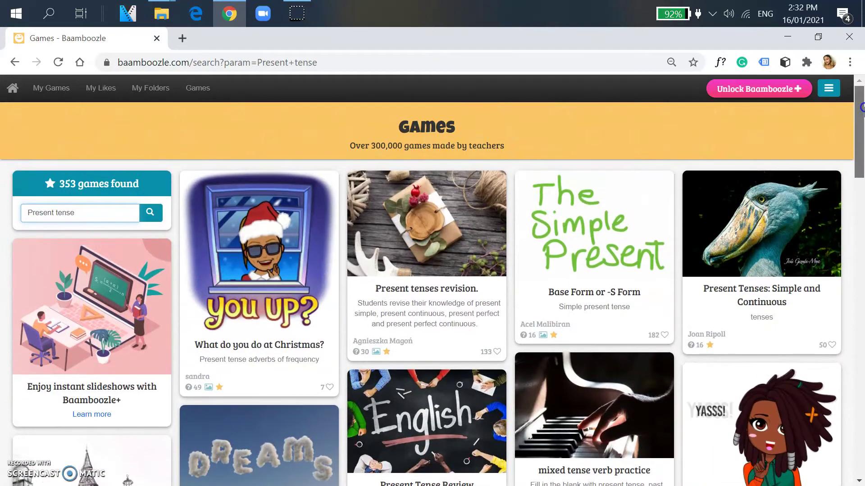
right_click(287, 220)
Open 'What do you do at Christmas?' in a new tab, show its answers, and start Play setup.
left_click(301, 232)
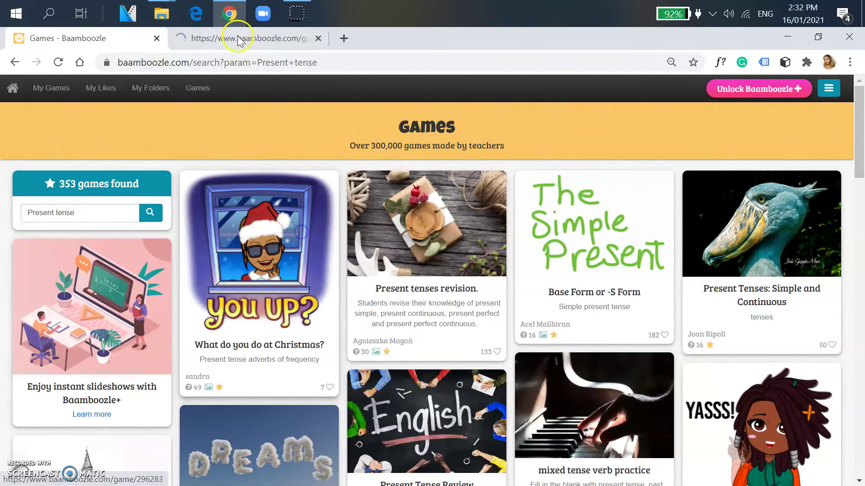
left_click(239, 39)
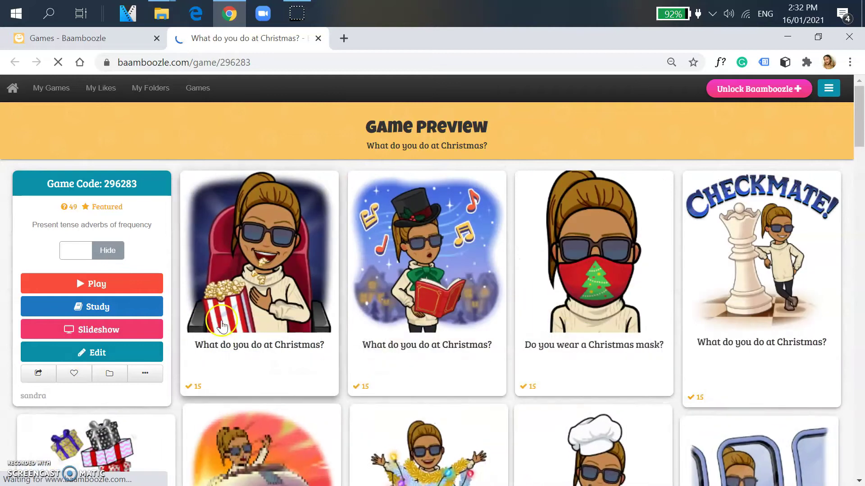
left_click(116, 254)
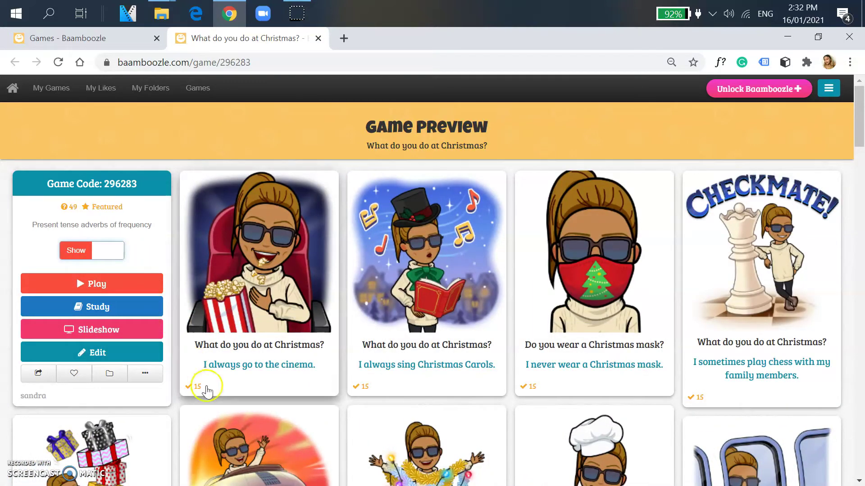
mouse_move(860, 120)
left_mouse_down()
mouse_move(861, 394)
mouse_move(861, 106)
left_mouse_up()
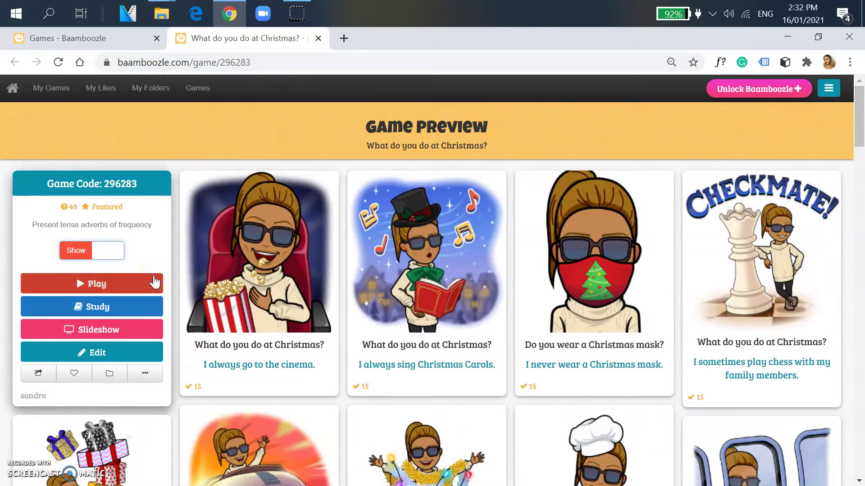
left_click(153, 276)
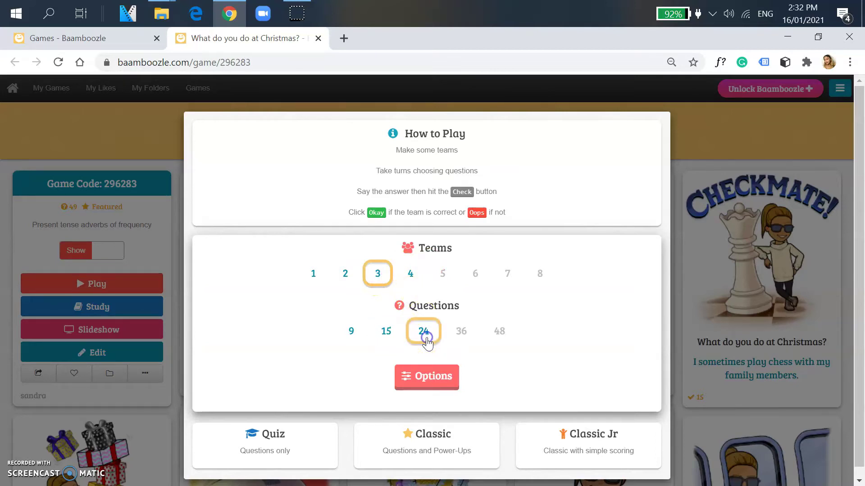
Choose 24 questions with 3 teams and launch the Classic mode board.
left_click(426, 342)
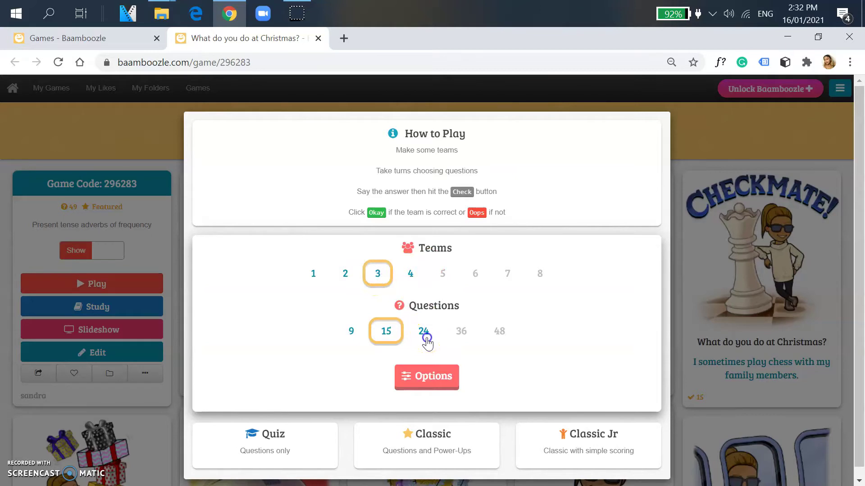
left_click(426, 341)
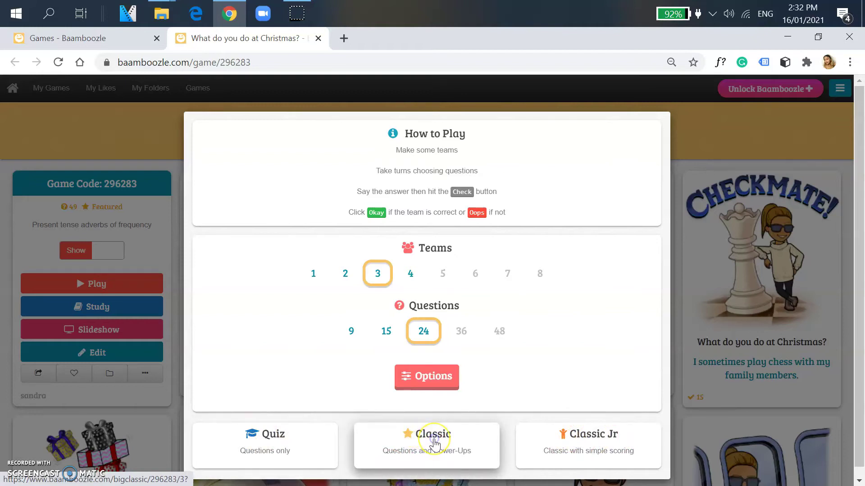
left_click(434, 444)
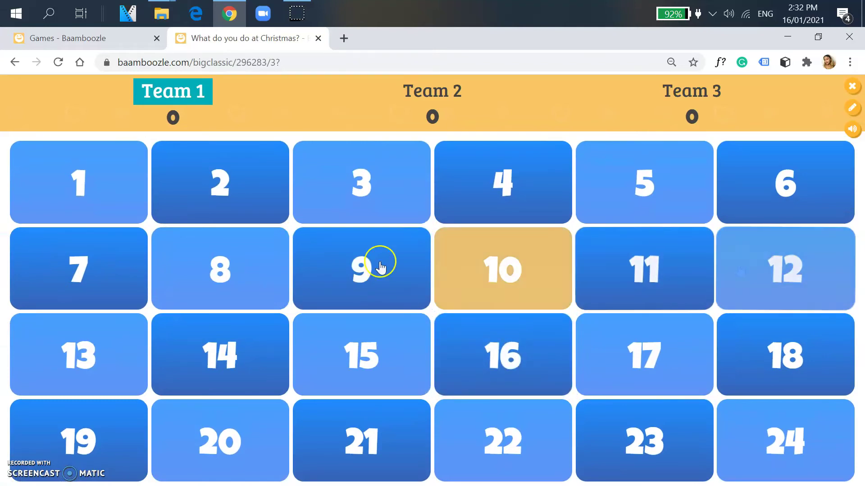
Play tiles 1, 4 and 5 for Teams 1–3, awarding points for scores of 5, 25 and 10.
left_click(95, 215)
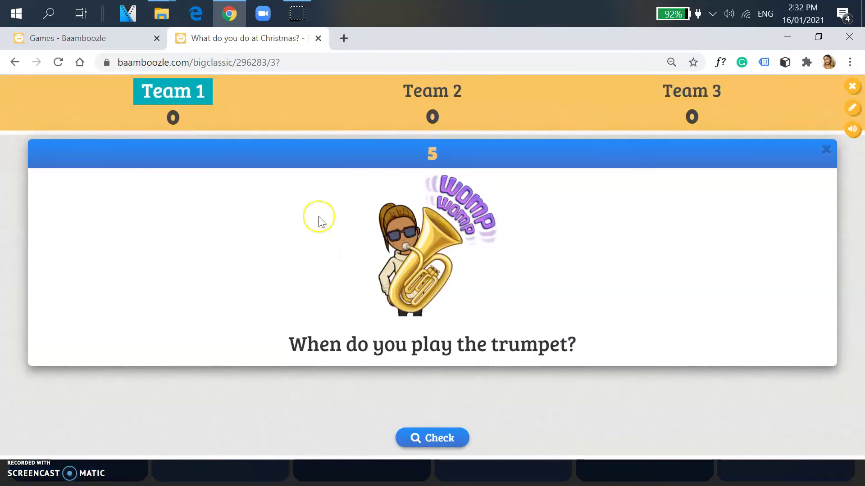
left_click(428, 439)
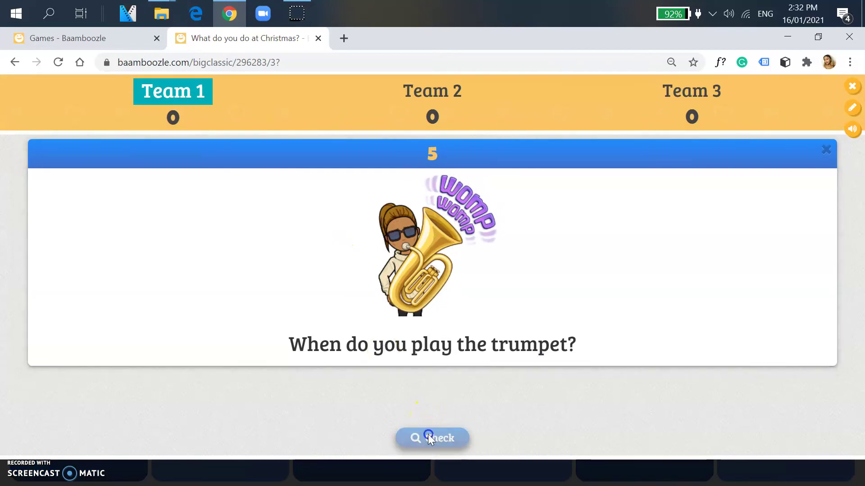
left_click(480, 439)
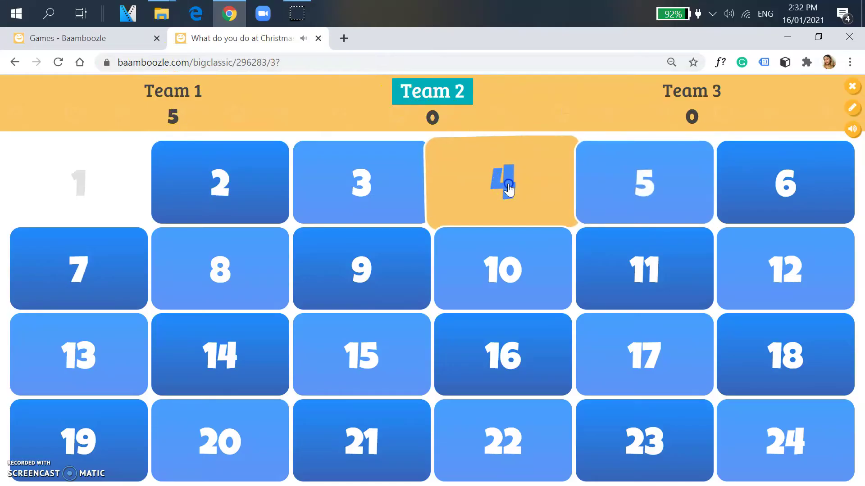
left_click(508, 183)
left_click(440, 437)
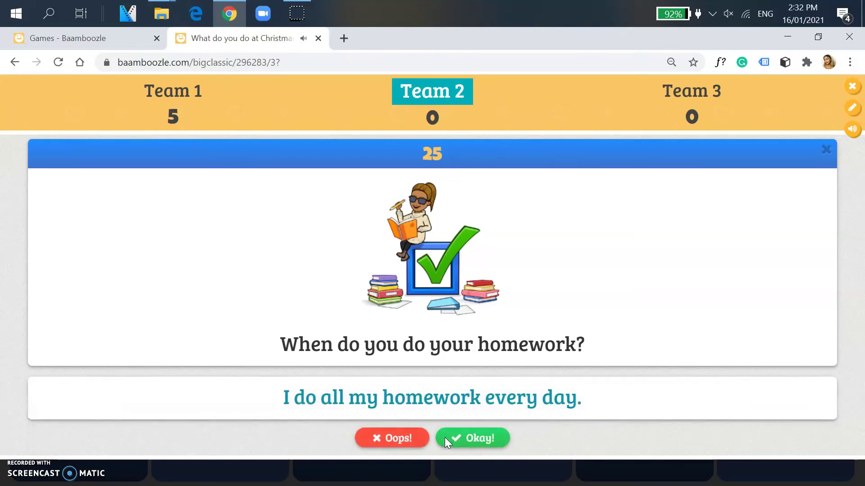
key("XF86AudioMute")
left_click(467, 439)
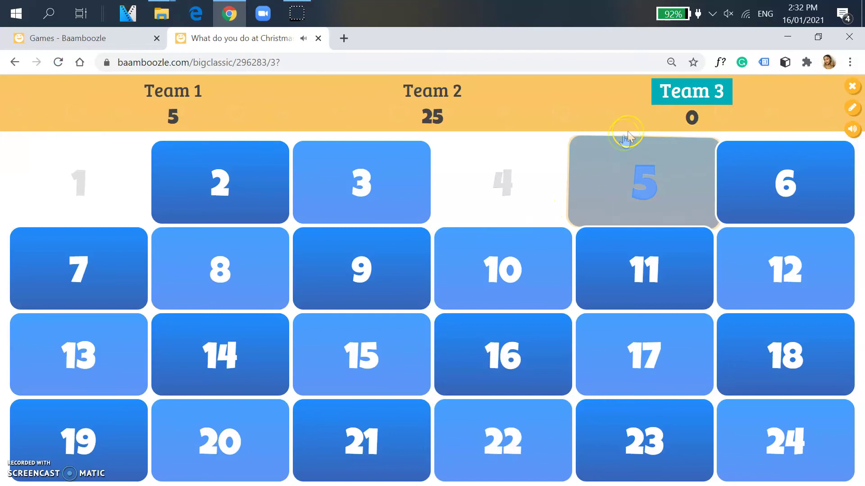
left_click(647, 204)
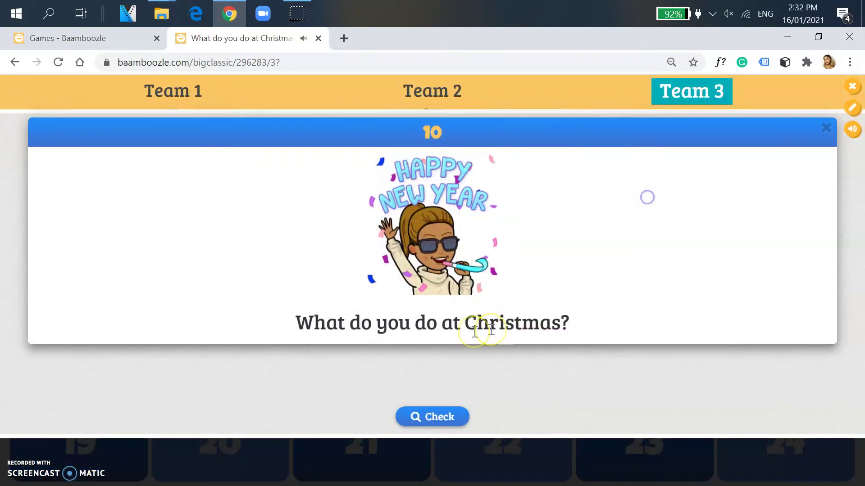
left_click(435, 448)
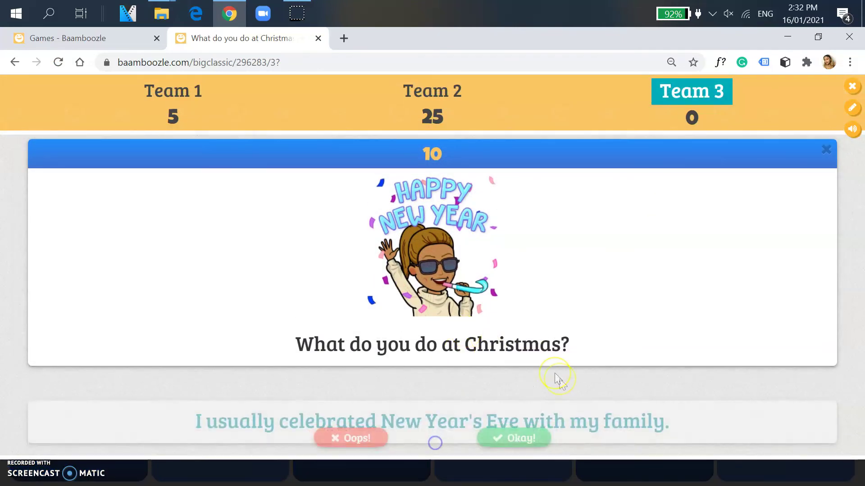
left_click(495, 436)
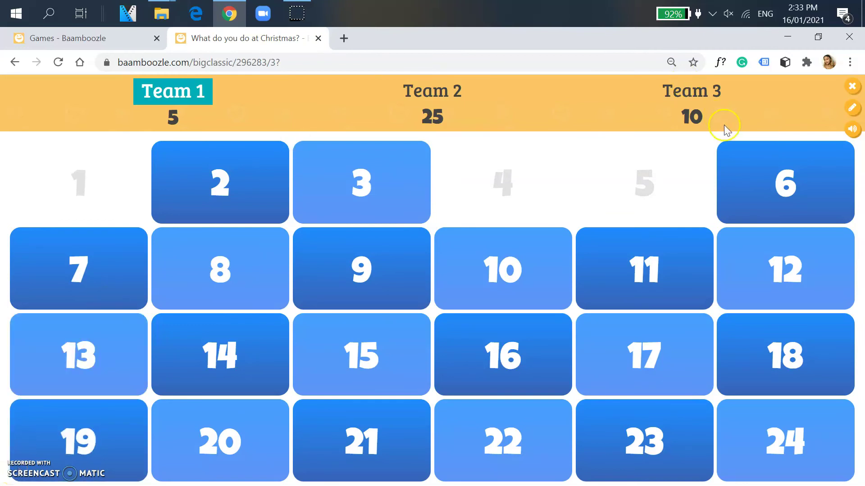
Close the game board to return to the 'What do you do at Christmas?' preview page.
left_click(854, 89)
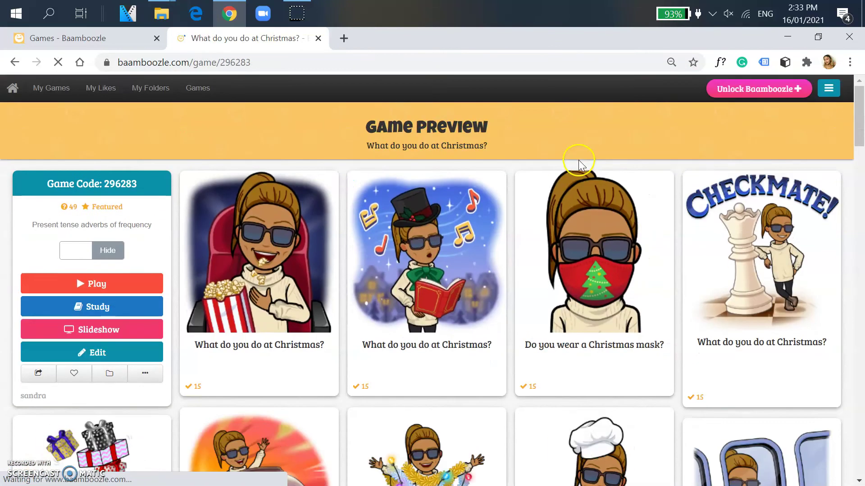